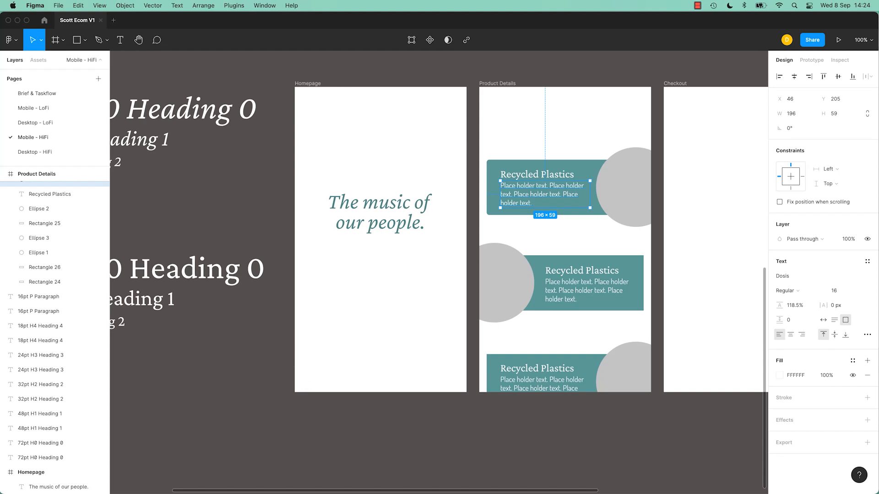
- Switch to Chrome and generate 1 paragraph of Lorem Ipsum on lipsum.com
key(super+Tab)
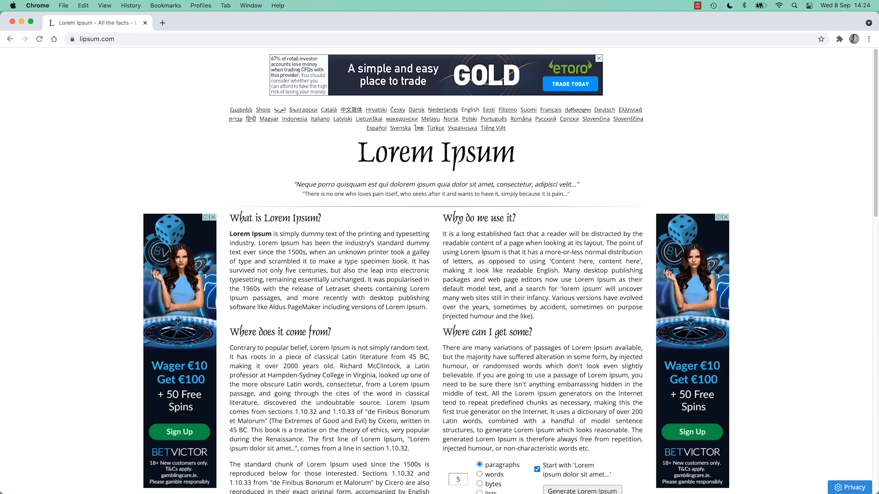
click(135, 43)
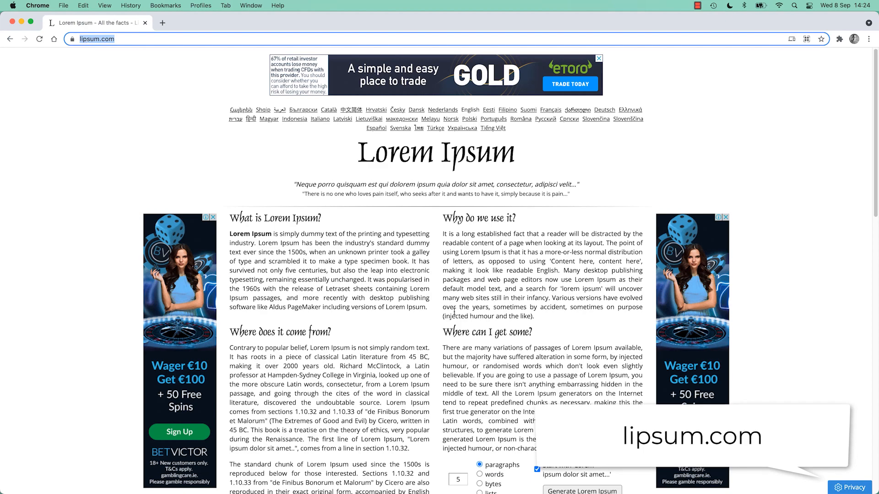
scroll(495, 327, down, 5)
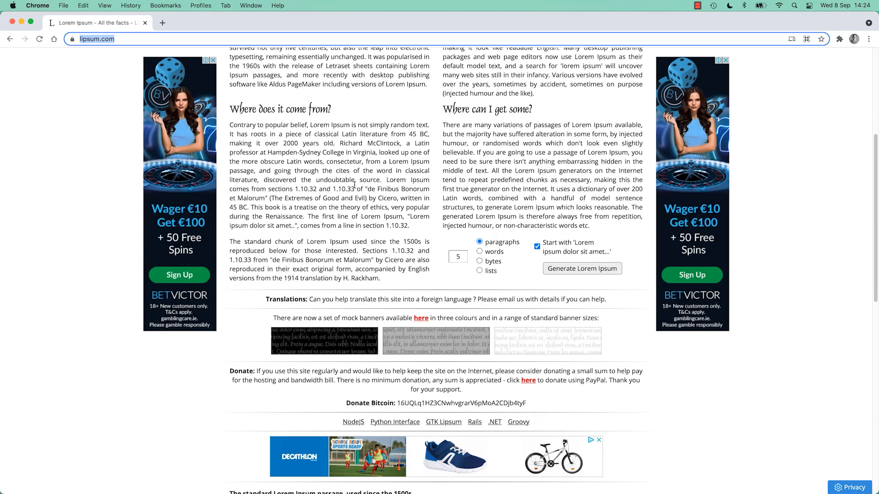
click(459, 257)
key(BackSpace)
text(1)
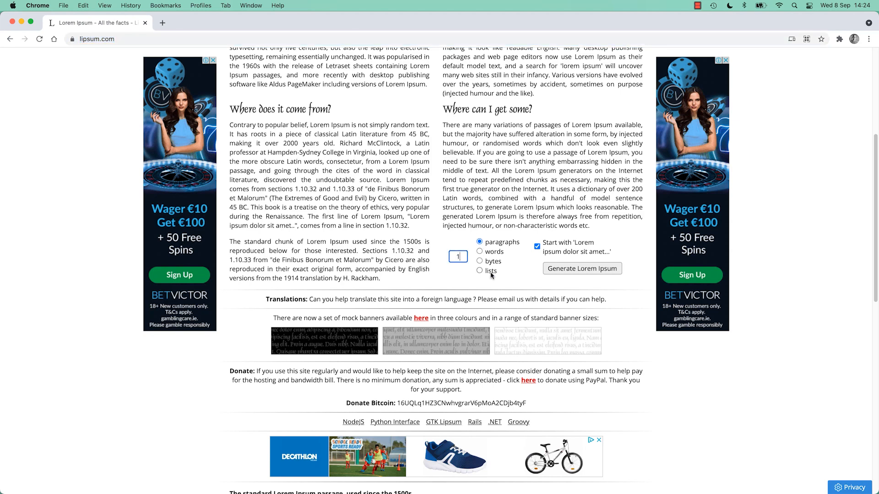
click(581, 268)
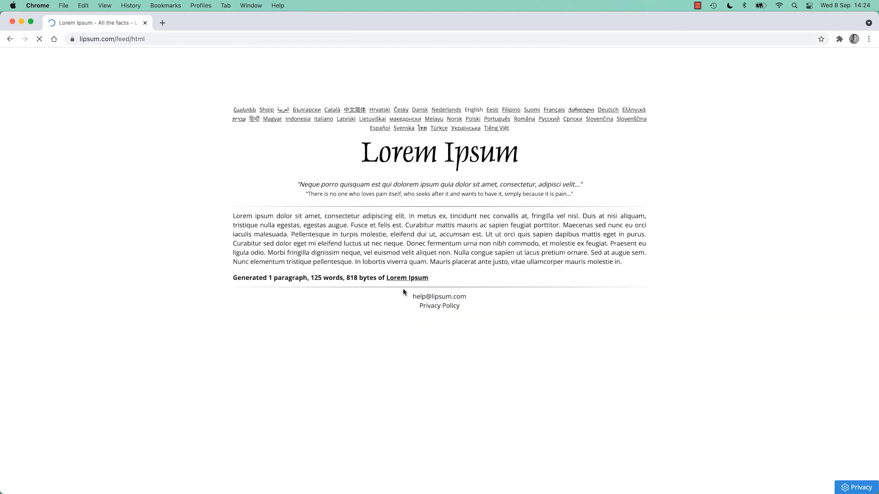
- Copy the generated text up to "iaculis malesuada." and paste it over the first Recycled Plastics card's placeholder text in Figma
drag(233, 216, 292, 233)
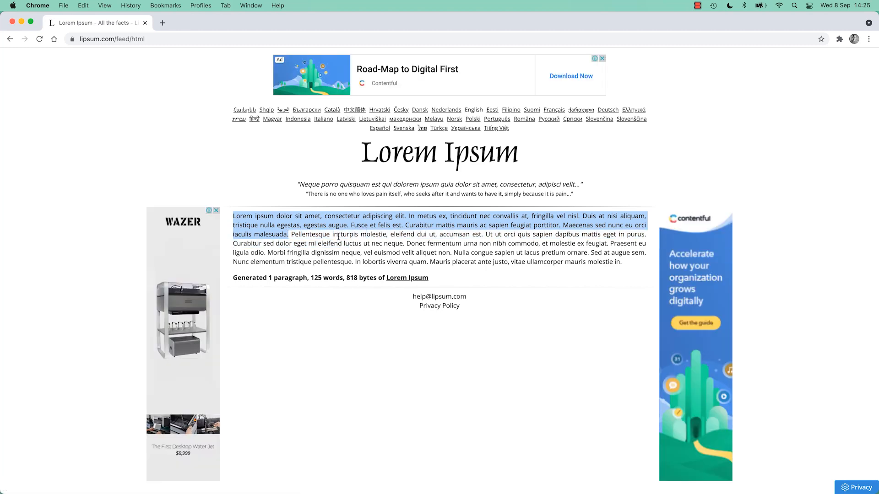
key(super+c)
key(super+Tab)
double_click(522, 195)
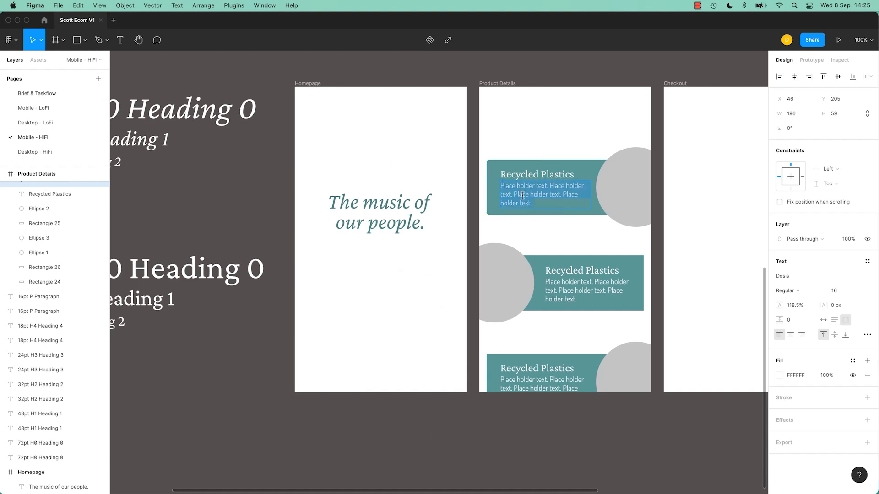
key(super+v)
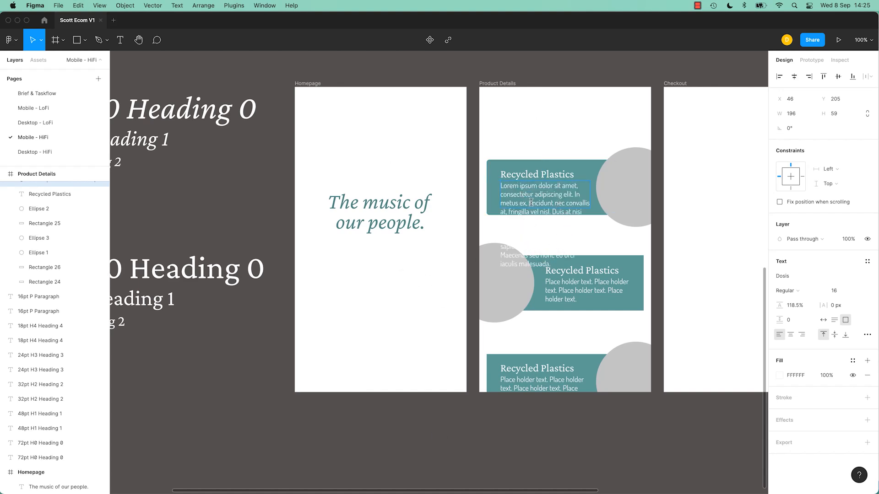
- Trim the first card's pasted text so that it ends after "metus ex", and deselect it
drag(525, 204, 575, 266)
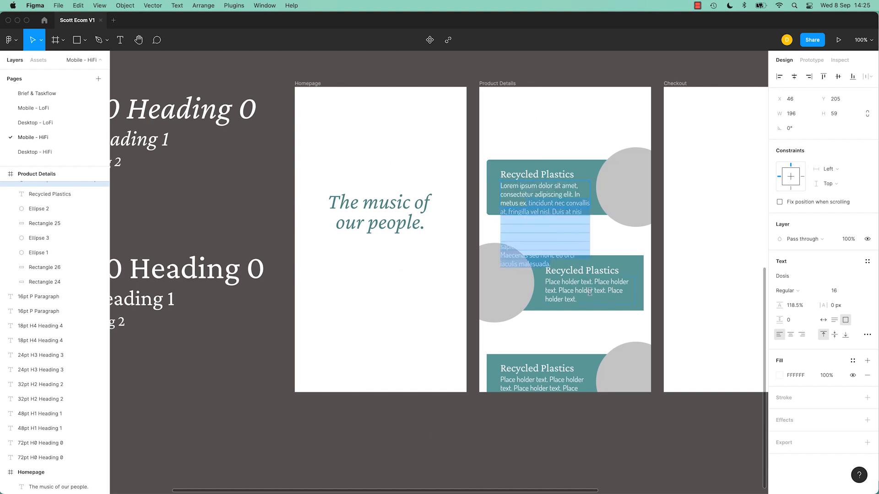
key(BackSpace)
key(Escape)
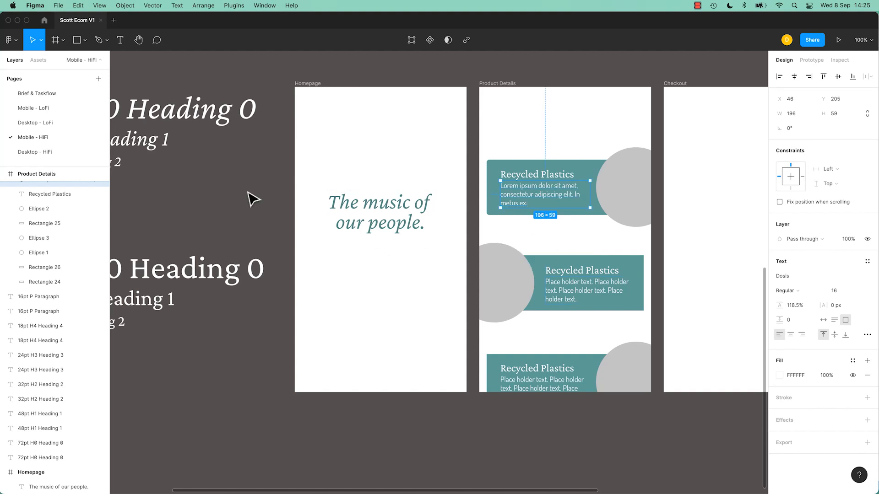
click(253, 201)
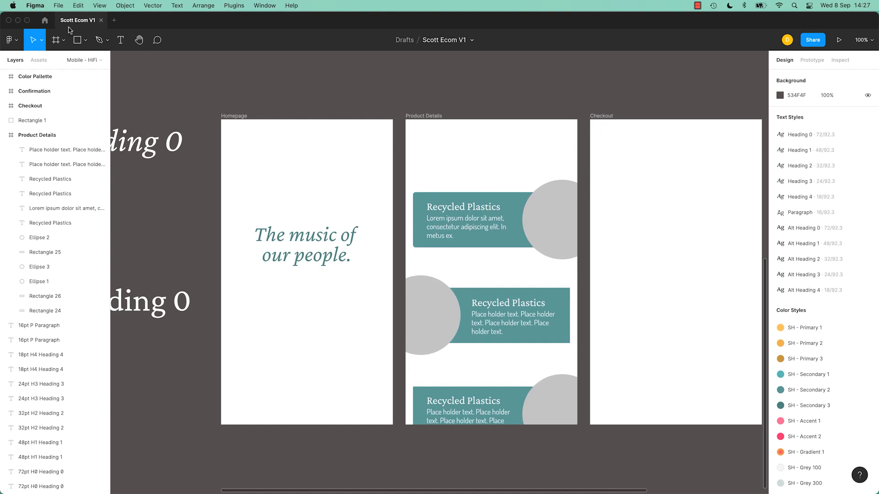
- Search the Figma Community plugins for "content reel" and install the Content Reel plugin
click(12, 40)
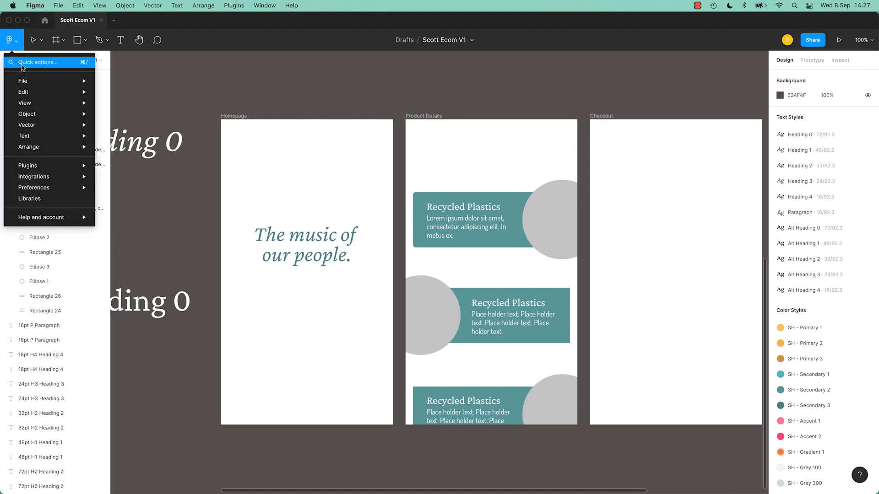
click(44, 21)
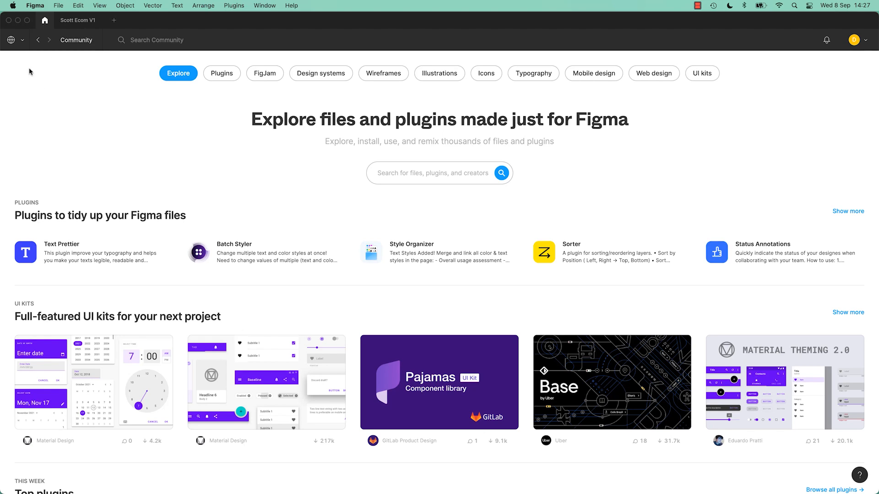
click(22, 40)
click(42, 119)
click(219, 74)
click(403, 173)
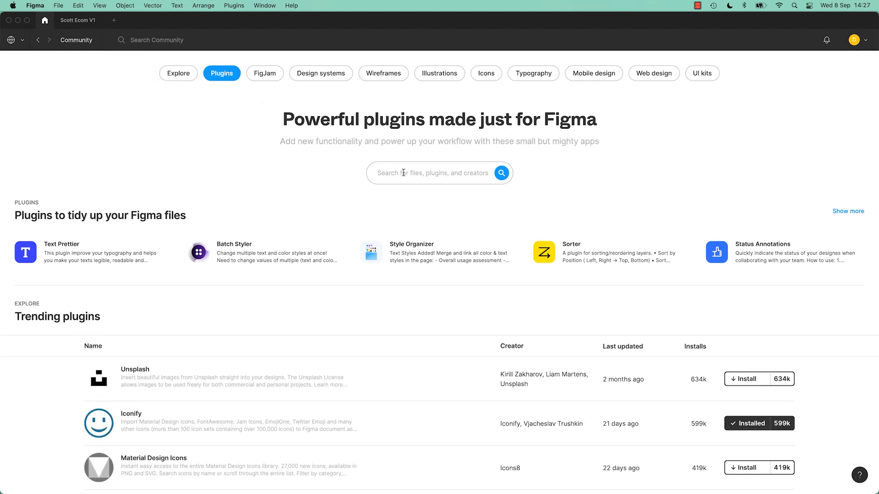
text(content reel)
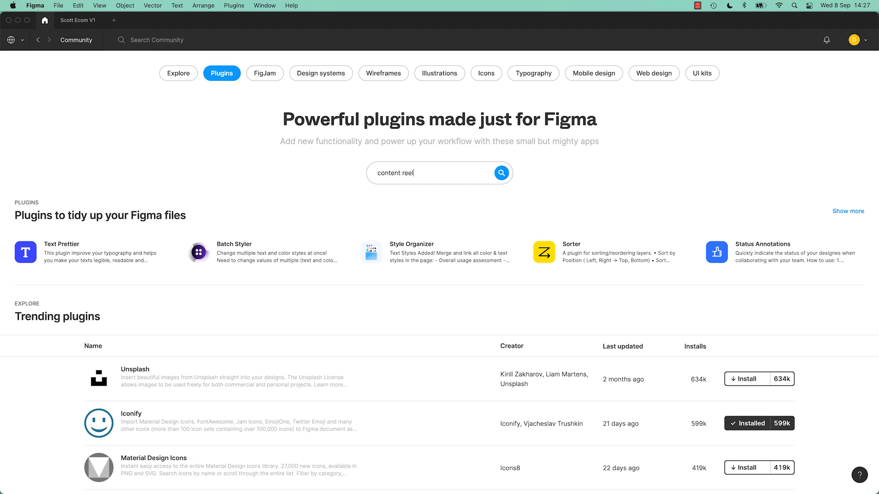
key(Return)
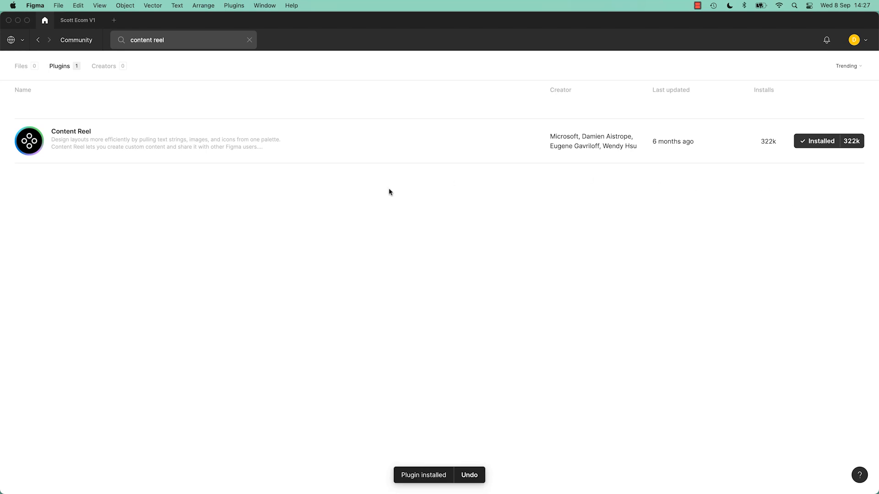
- Return to the Scott Ecom V1 file and run the Content Reel plugin
click(80, 20)
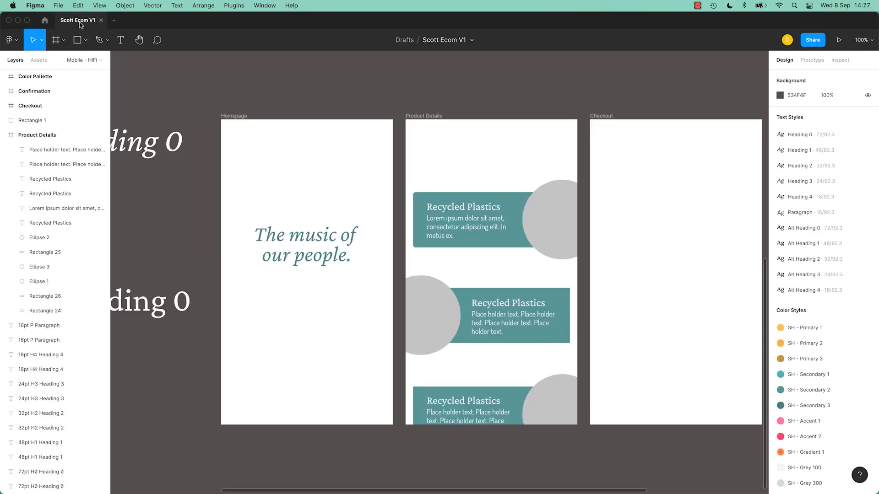
click(239, 5)
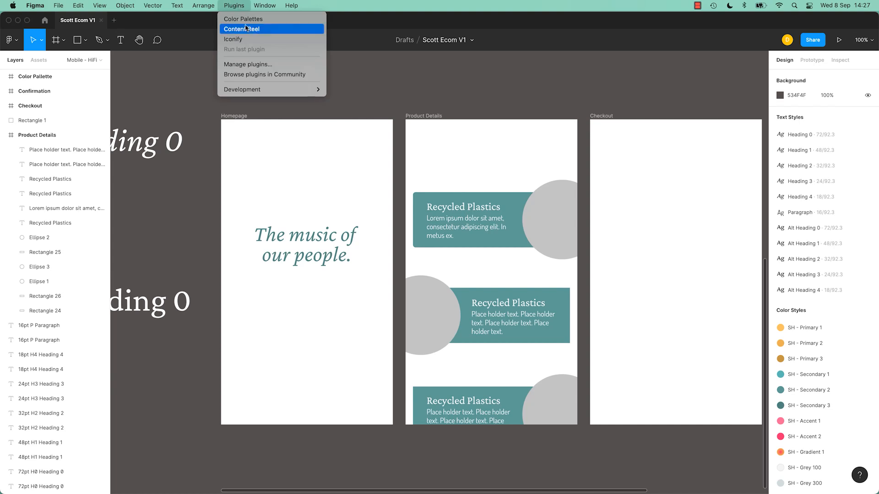
click(246, 36)
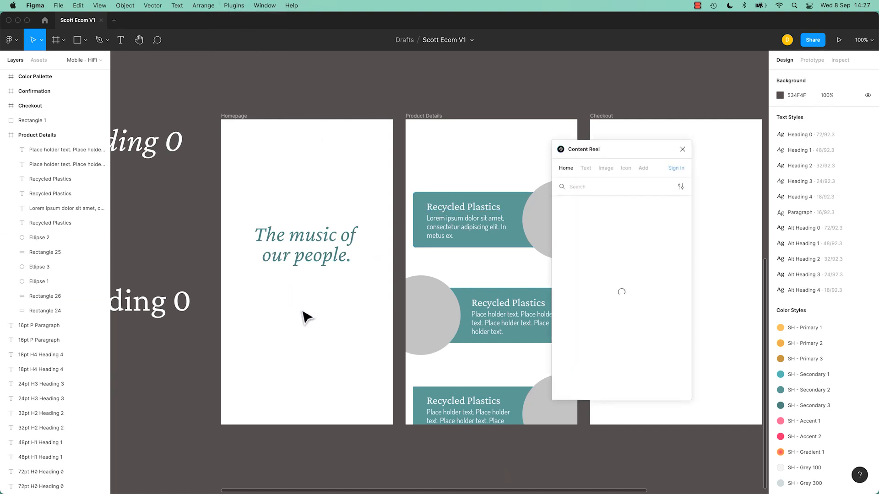
key(t)
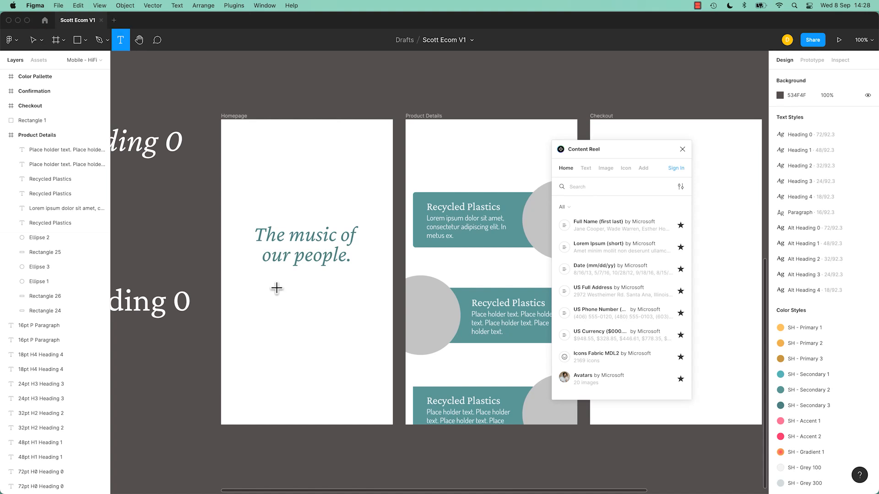
drag(248, 284, 371, 357)
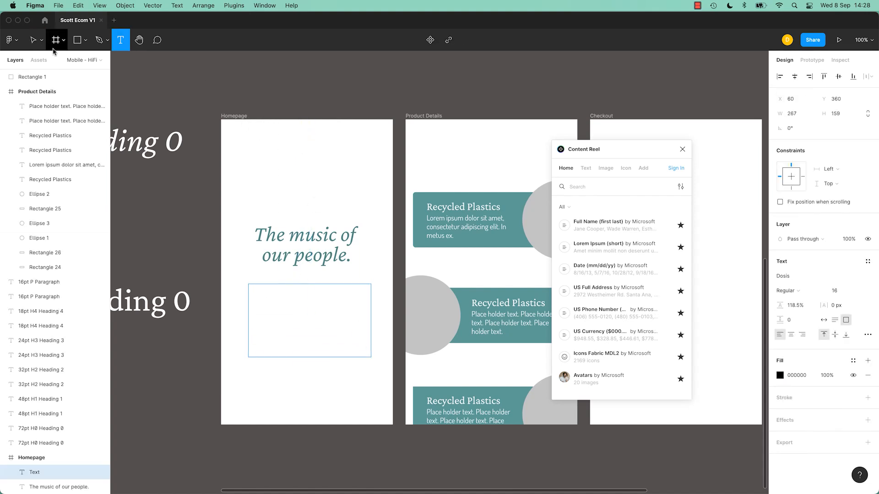
click(33, 40)
- Make the column layout grids visible on the Homepage frame and the other mobile frames
click(236, 123)
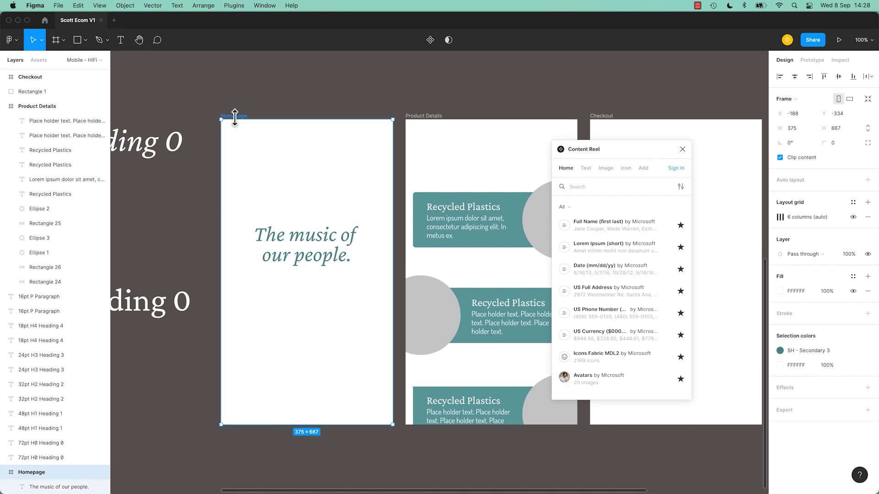
click(853, 217)
click(852, 217)
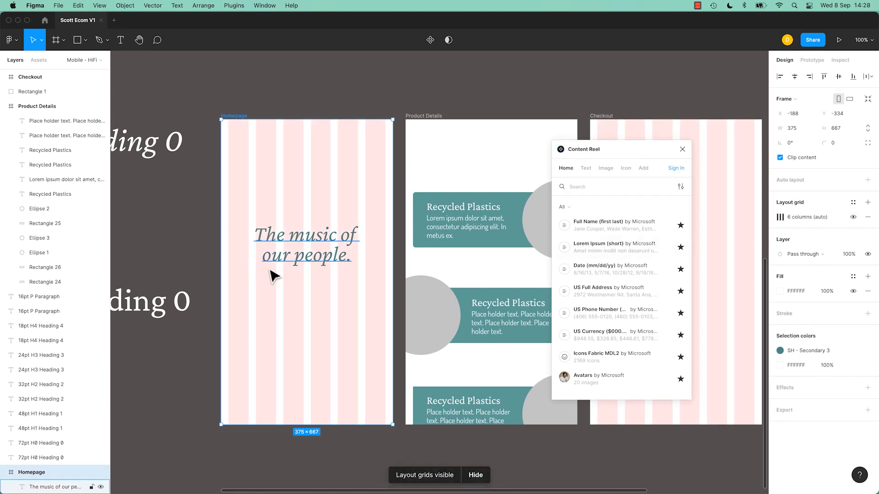
key(Escape)
- Draw a text box about 223 × 130 below the Homepage heading and fill it with Content Reel's Lorem Ipsum (short)
key(t)
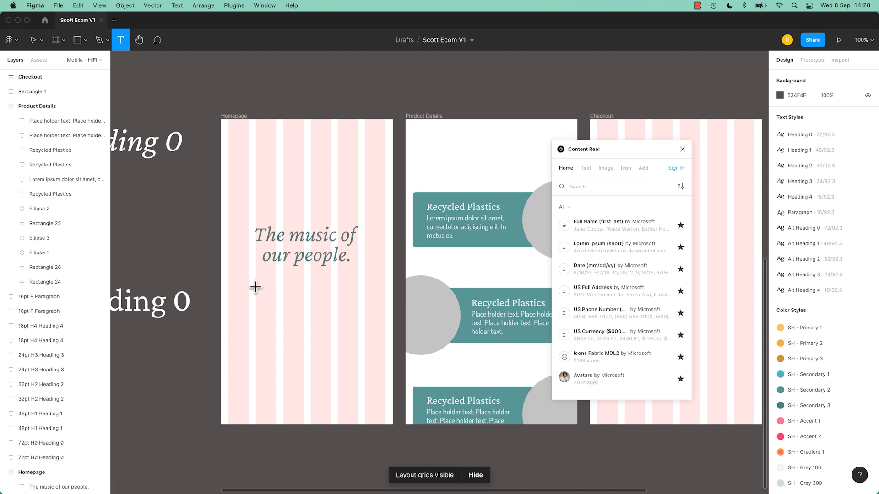
drag(255, 284, 358, 344)
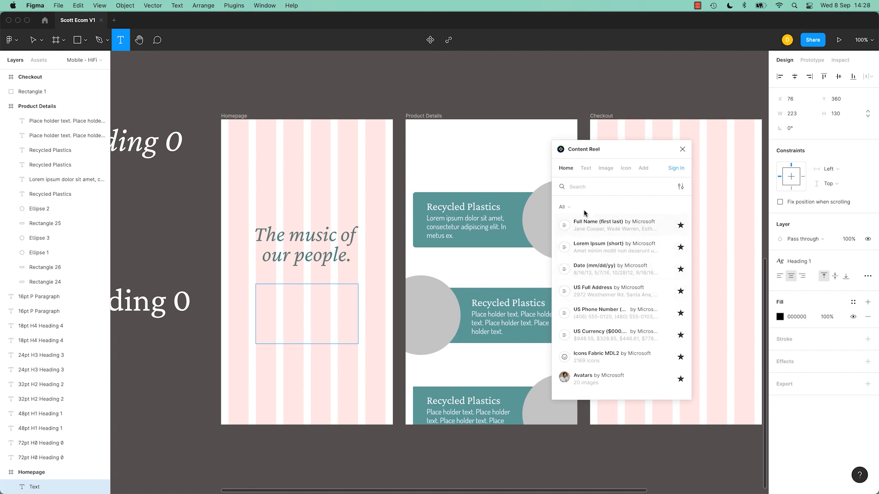
click(590, 249)
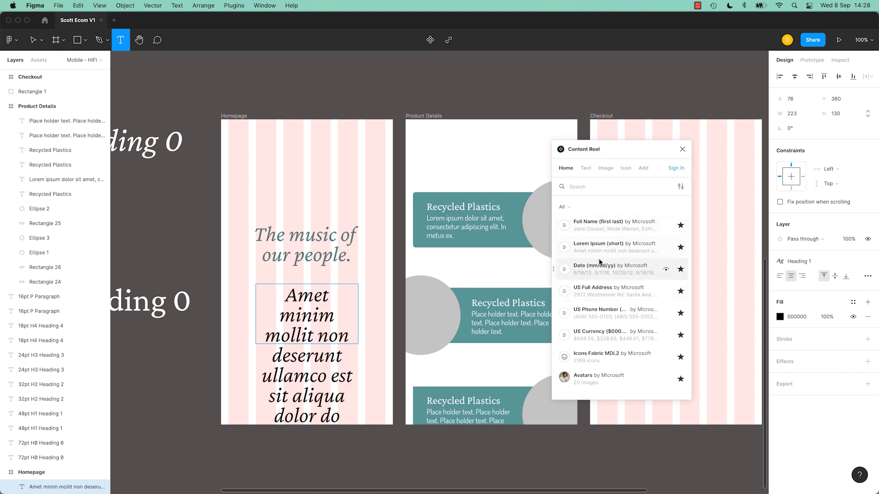
- Apply the Paragraph text style to all the placeholder text below the Homepage heading
triple_click(314, 316)
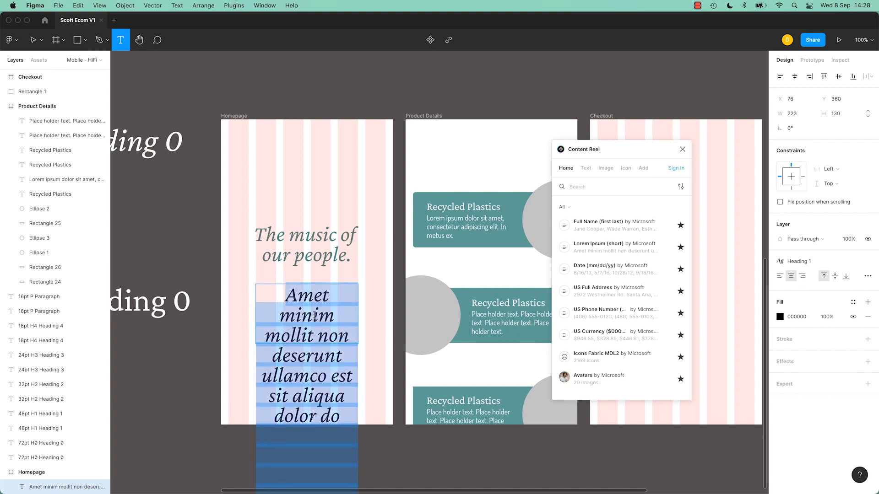
click(816, 263)
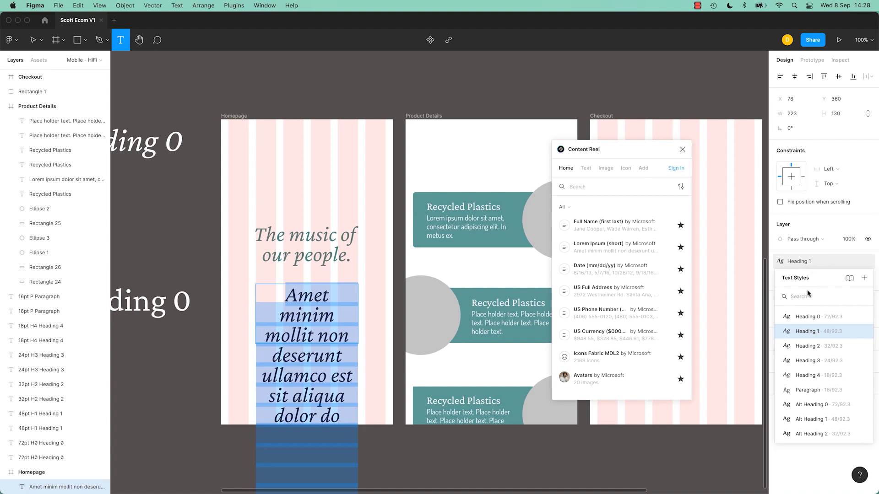
click(806, 390)
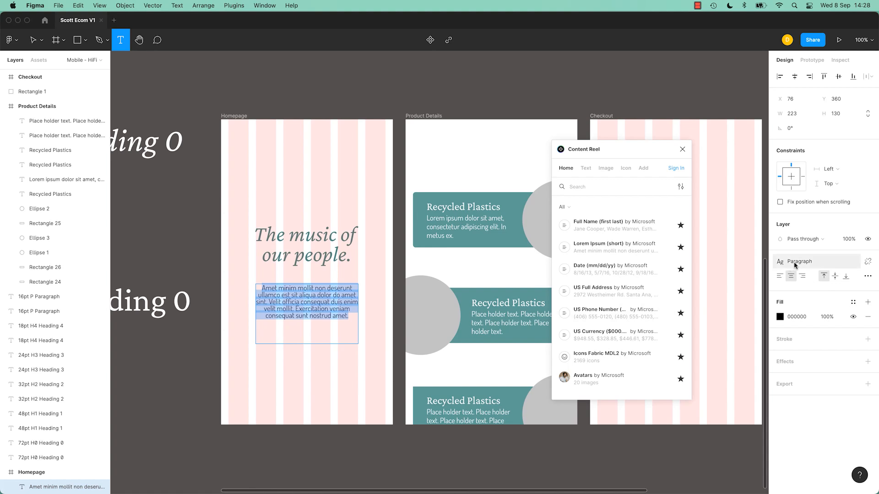
click(312, 295)
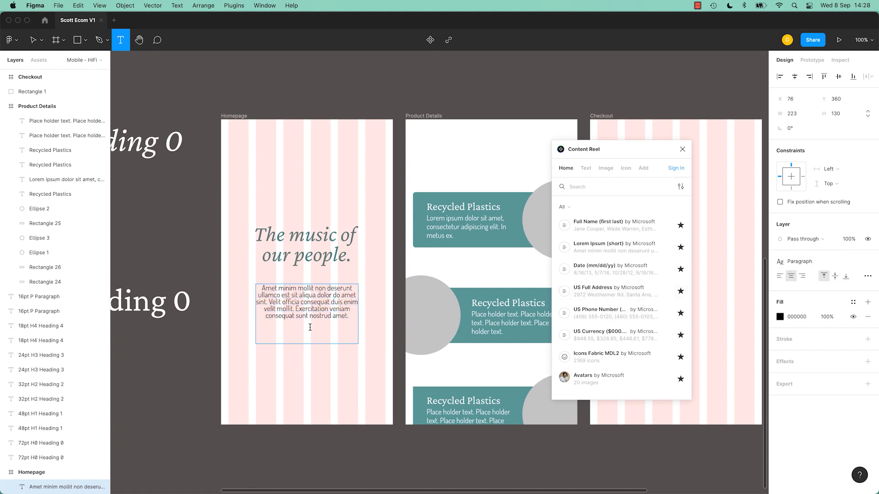
- Compare the line height of the second card's placeholder text with the Homepage paragraph's text settings
click(499, 323)
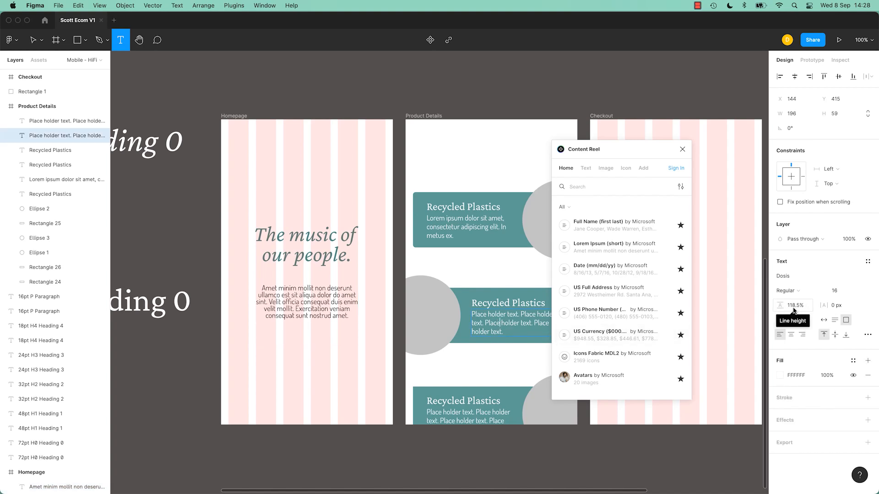
click(302, 315)
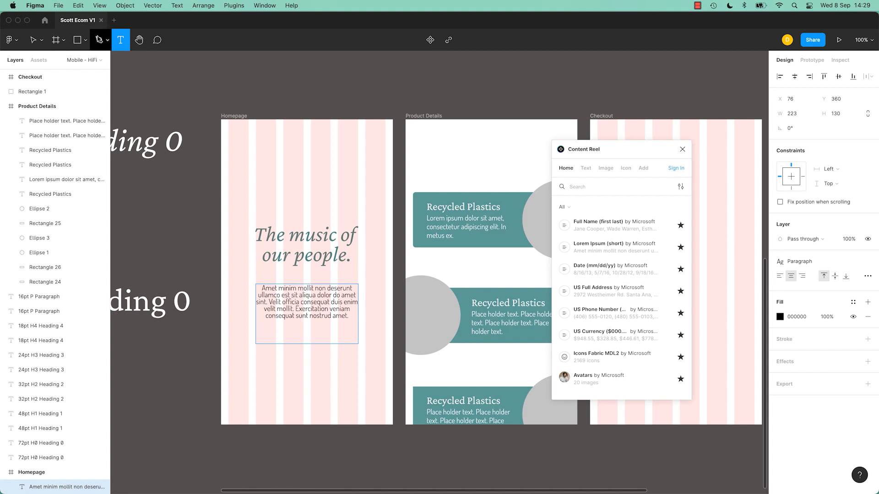
click(33, 39)
- Open the Paragraph text style for editing, close the Content Reel plugin, and set the style's line height to Auto
click(273, 87)
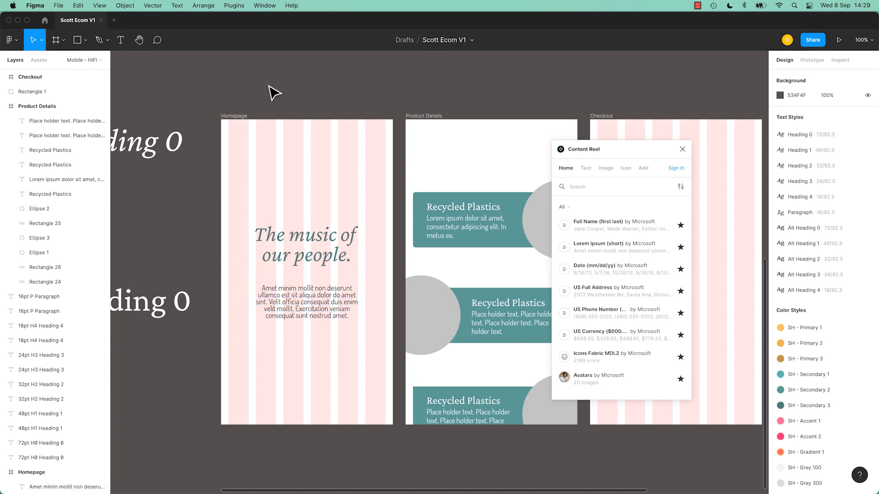
click(871, 214)
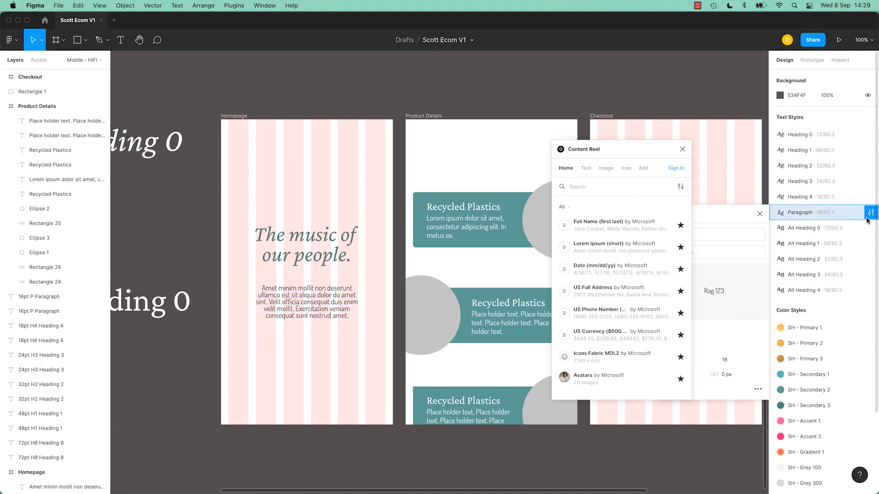
drag(668, 151, 570, 78)
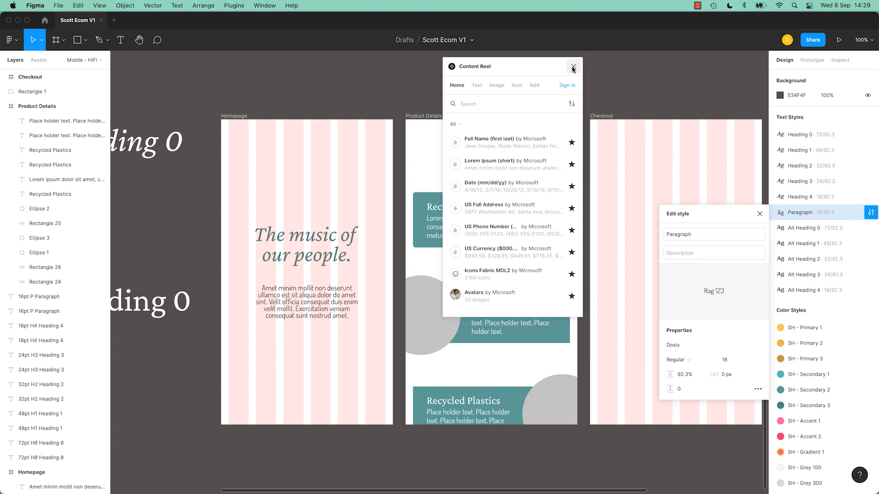
click(573, 66)
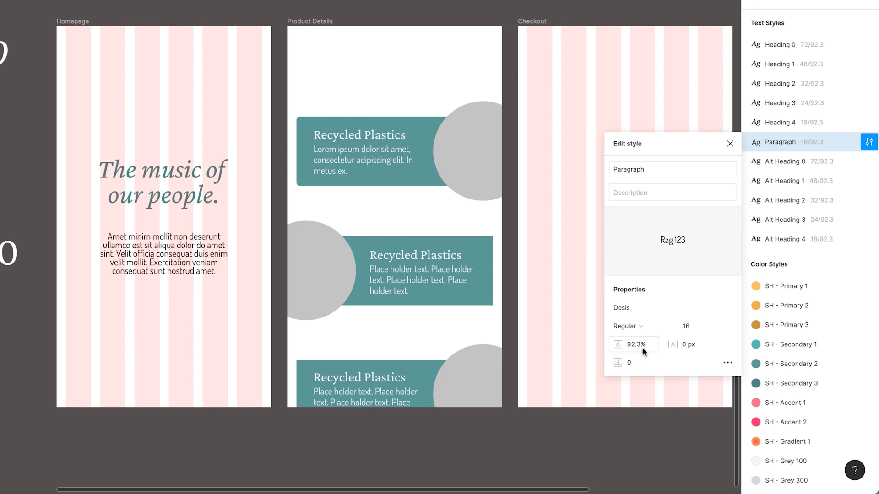
click(634, 348)
key(BackSpace)
click(715, 308)
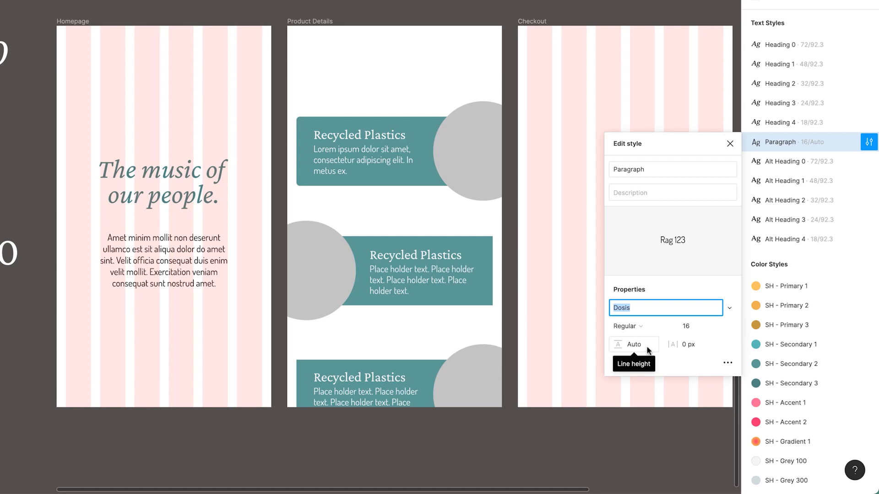
- Try a 133.9% line height on the Paragraph style, and reset it to Auto
drag(618, 344, 625, 345)
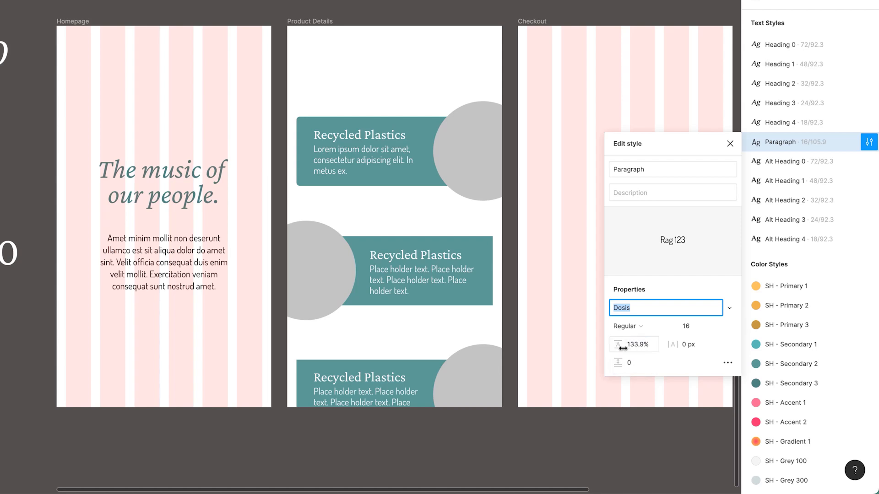
click(634, 347)
double_click(636, 349)
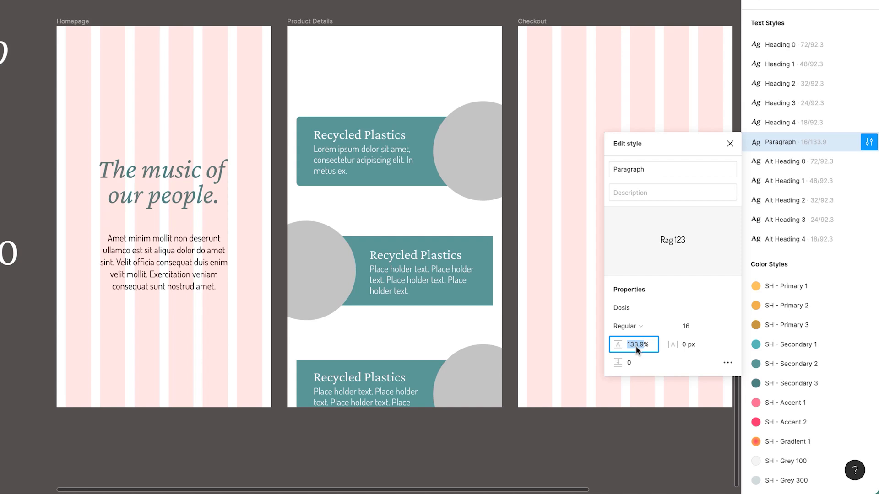
key(BackSpace)
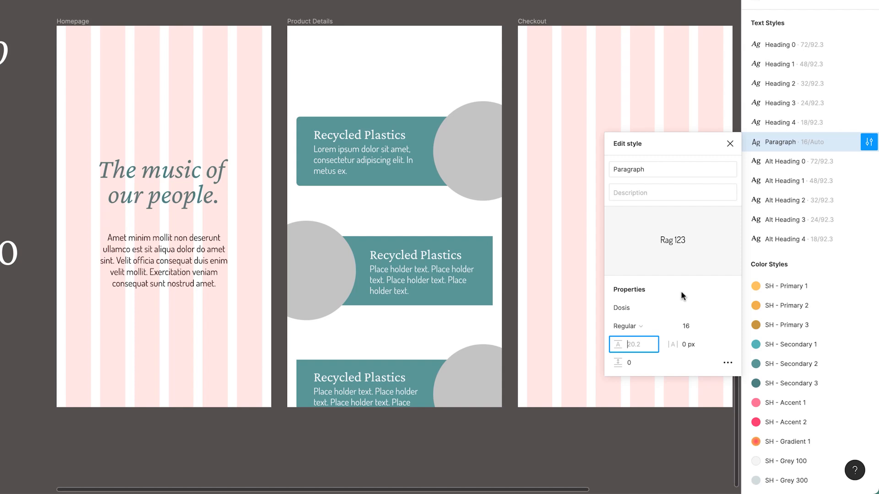
key(Return)
- Apply the Paragraph text style to the Lorem ipsum text on the first Recycled Plastics card
click(339, 155)
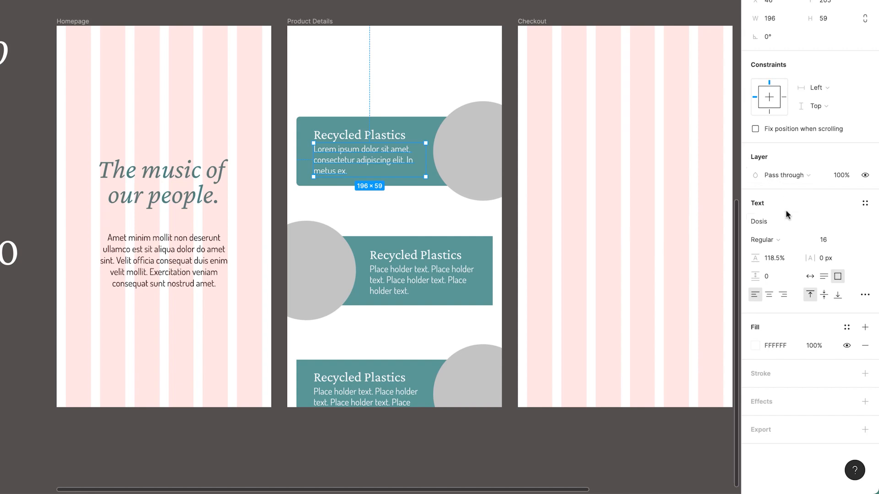
click(865, 203)
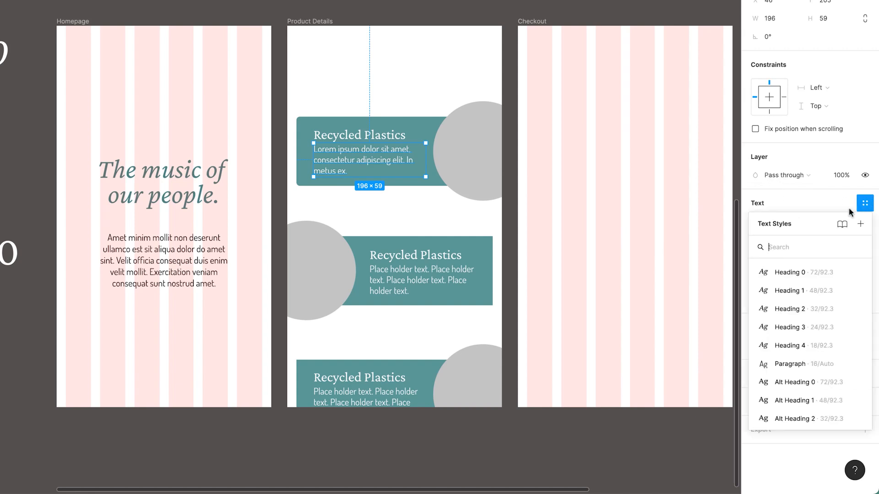
click(811, 365)
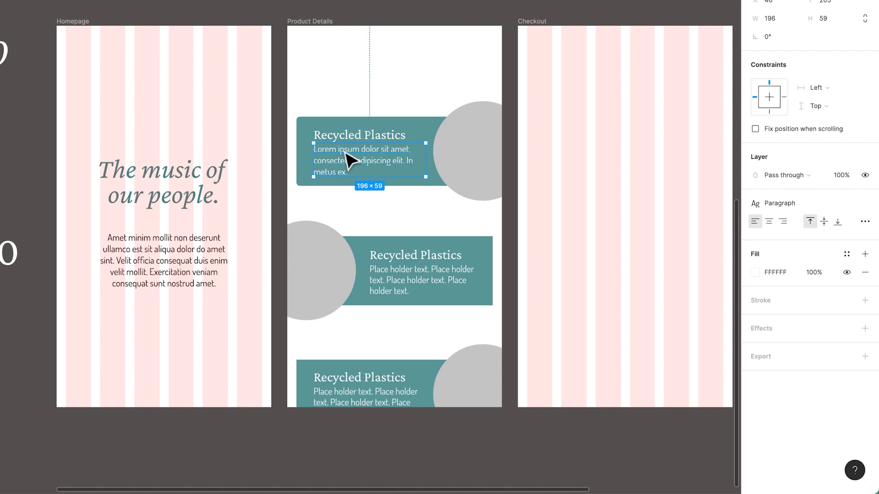
- Apply the Paragraph text style to the placeholder text on the second and third Recycled Plastics cards together
click(467, 275)
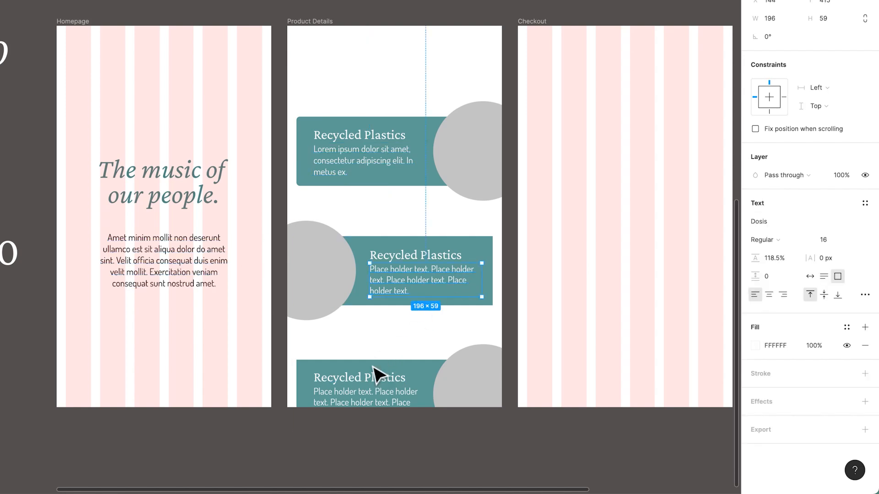
shift+click(382, 408)
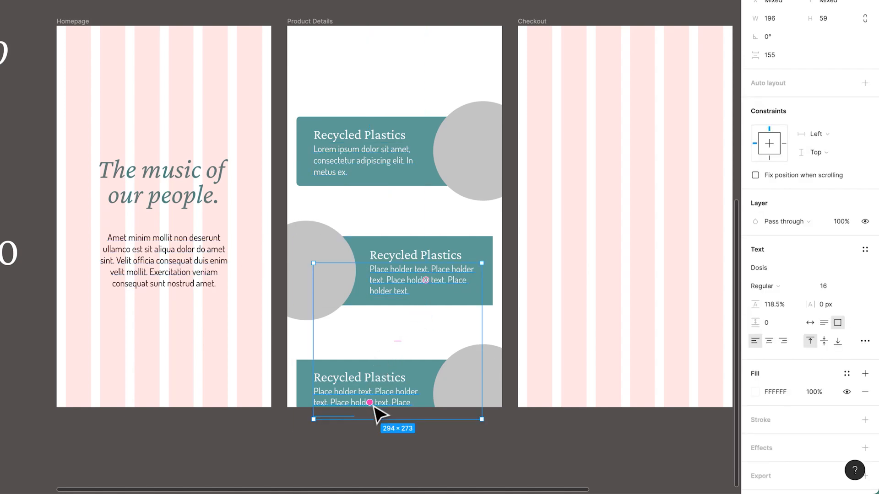
click(865, 250)
click(778, 412)
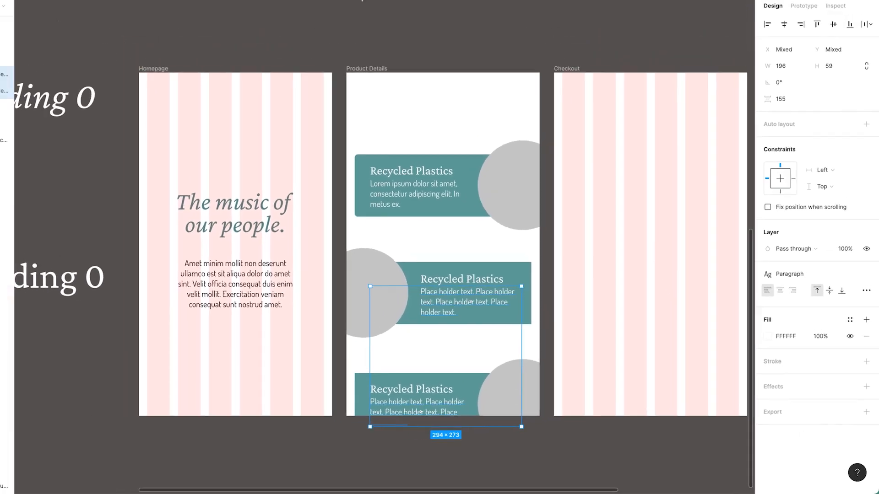
click(334, 91)
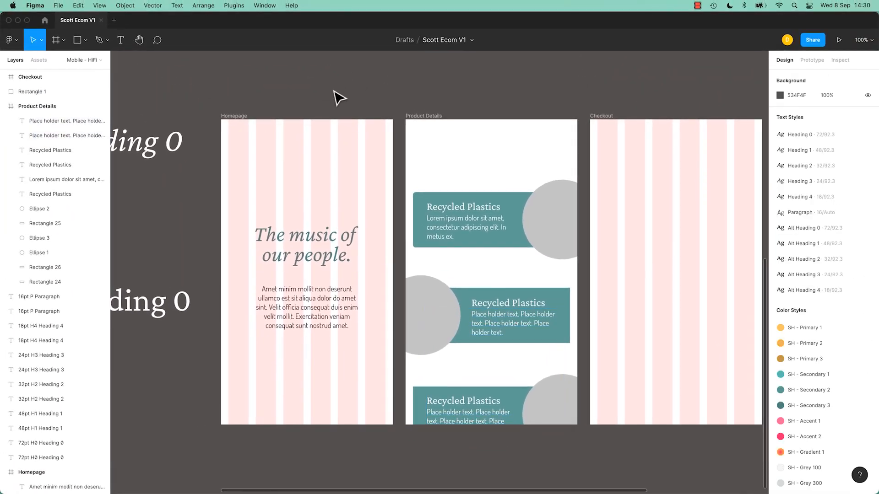